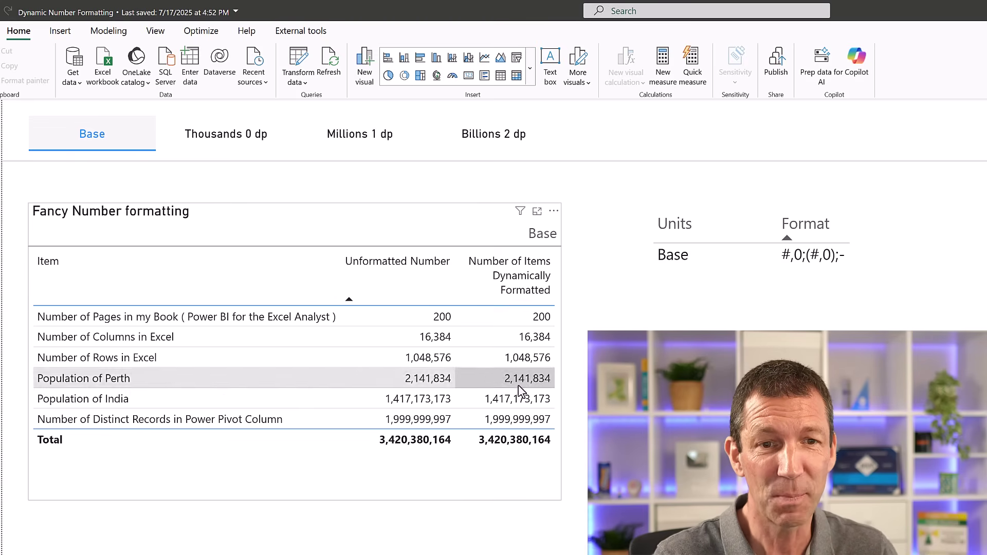
Switch the Units slicer through Thousands 0 dp, Millions 1 dp and Billions 2 dp, ending at 3.42 B
left_click(228, 140)
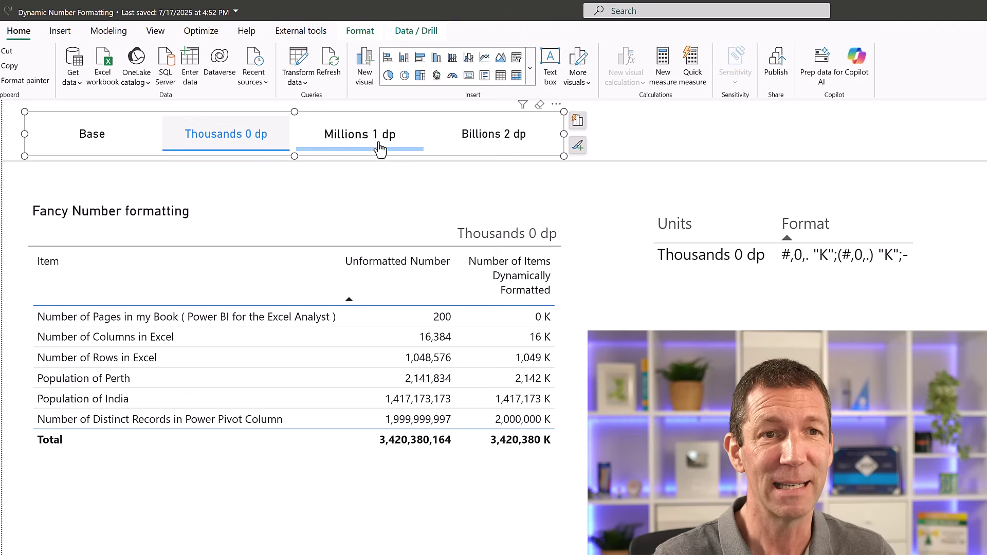
left_click(364, 129)
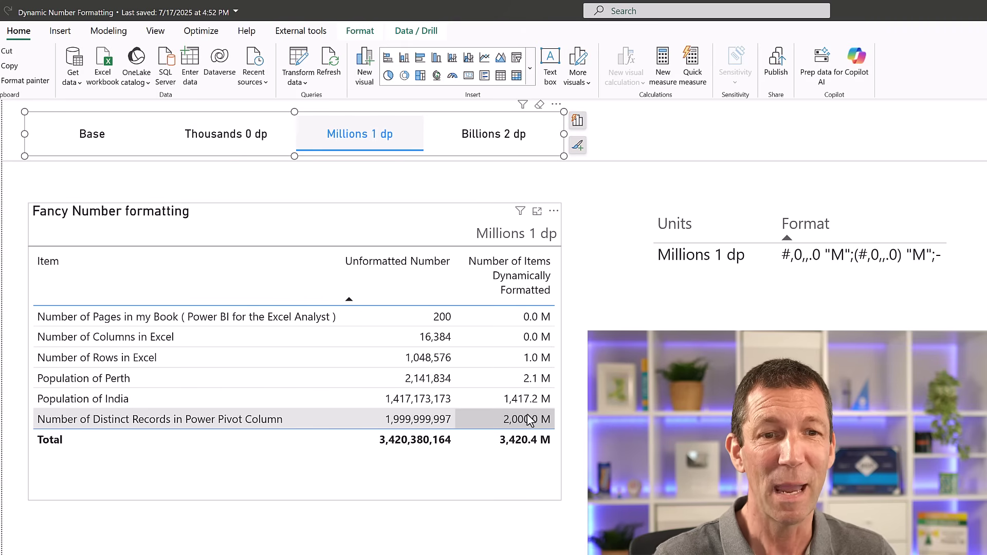
left_click(489, 133)
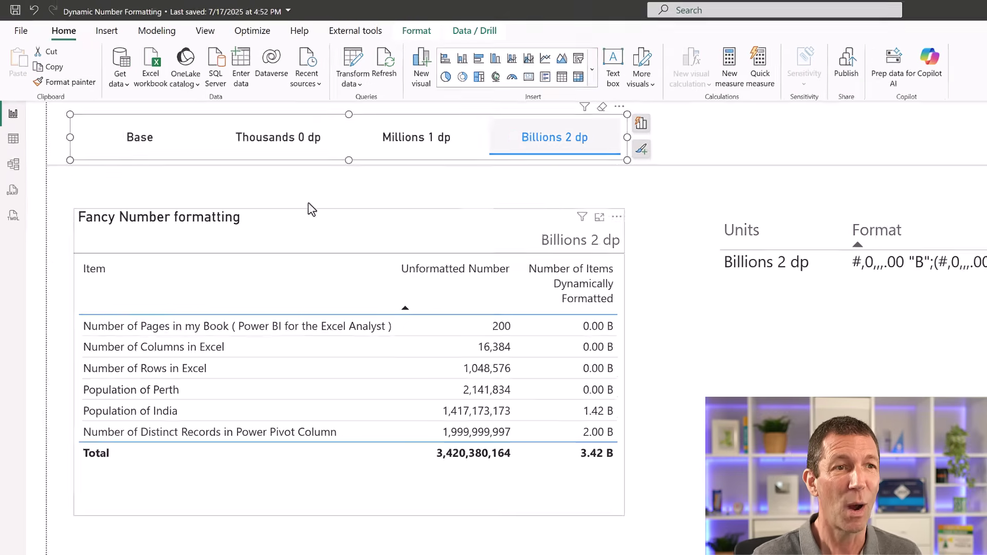
Inspect DynamicFormattingTable's units, format strings and order in Table view, then return to Report view
left_click(11, 138)
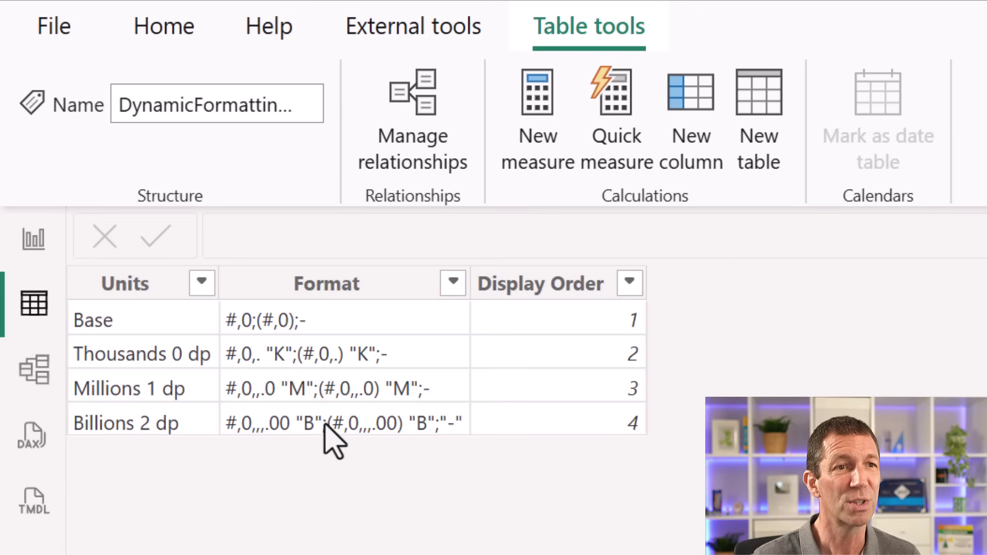
left_click(35, 241)
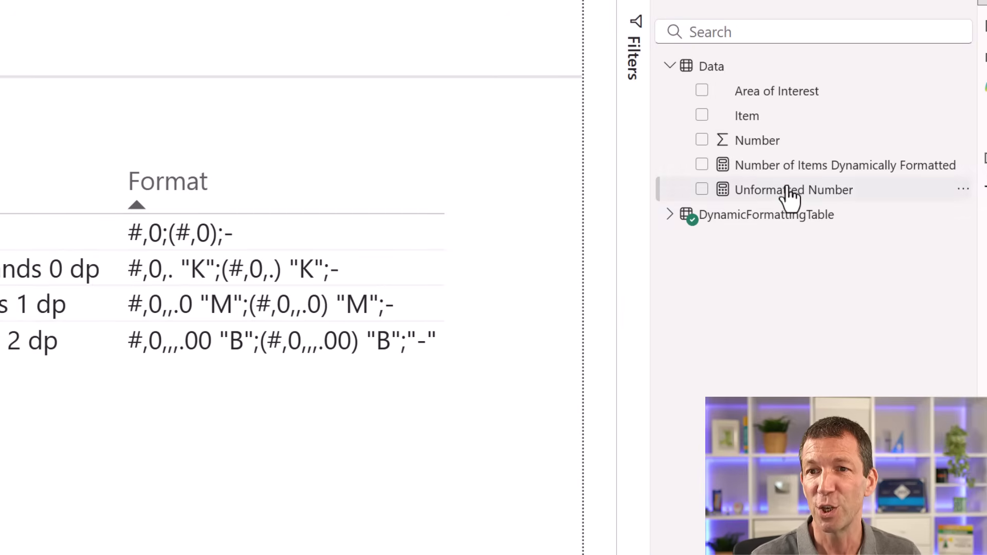
Select the Number of Items Dynamically Formatted measure and keep its format type set to Dynamic
left_click(792, 173)
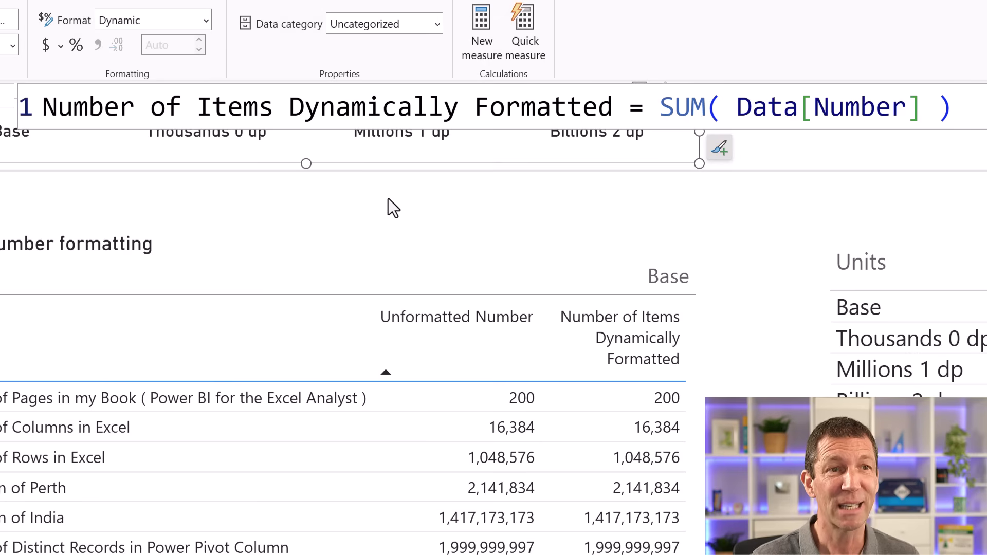
left_click(208, 23)
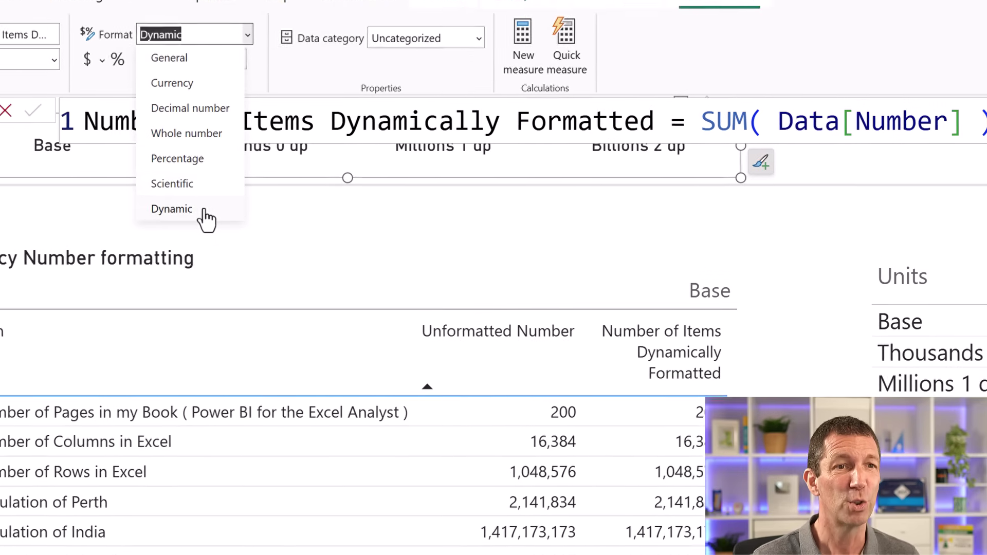
left_click(204, 211)
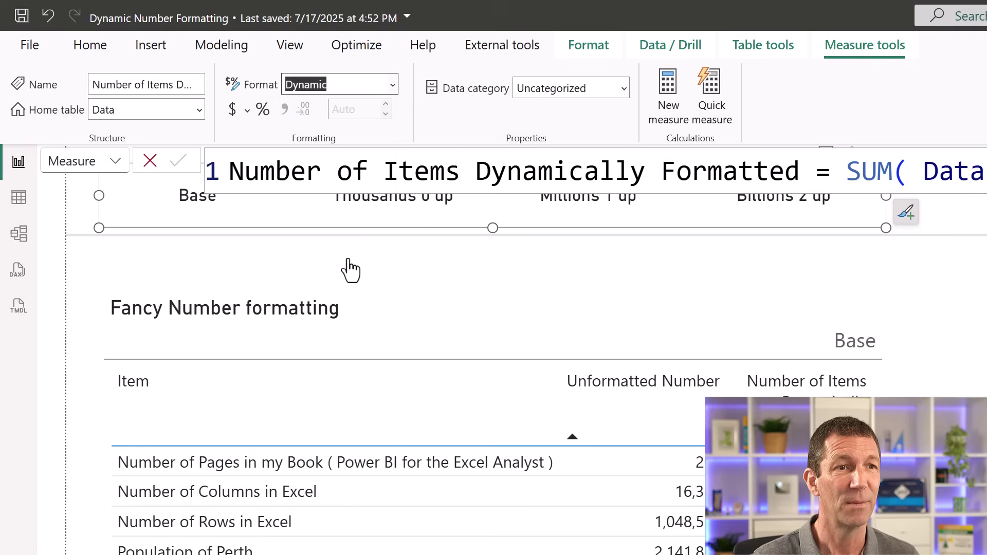
Show the measure's Format expression and highlight its "#,0;(#,0);-" fallback string
left_click(115, 163)
left_click(71, 209)
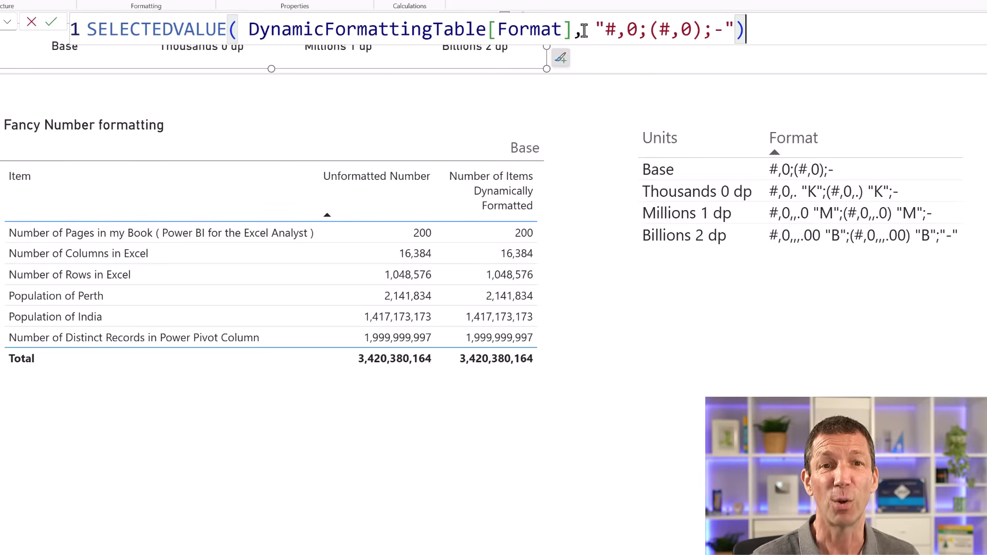
left_click_drag(585, 30, 738, 41)
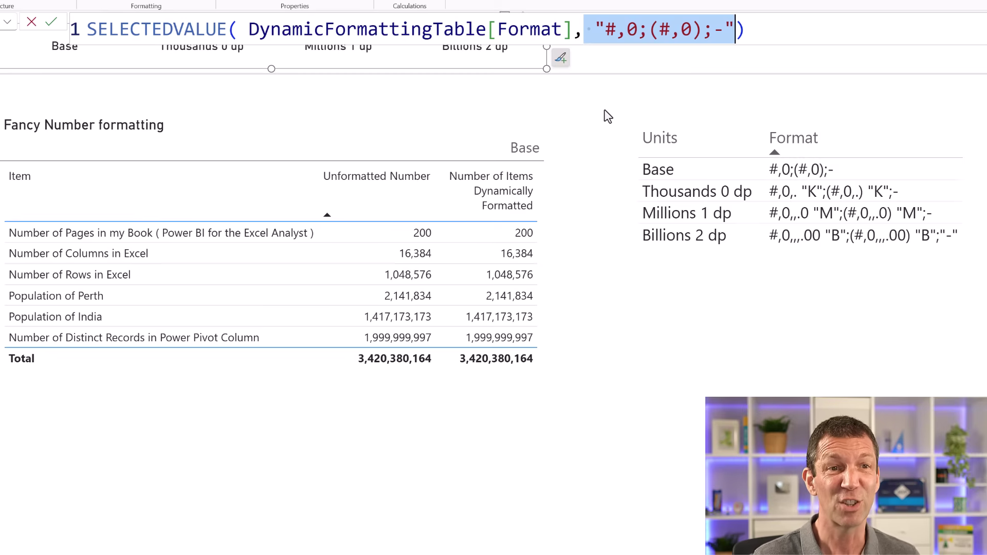
left_click(706, 98)
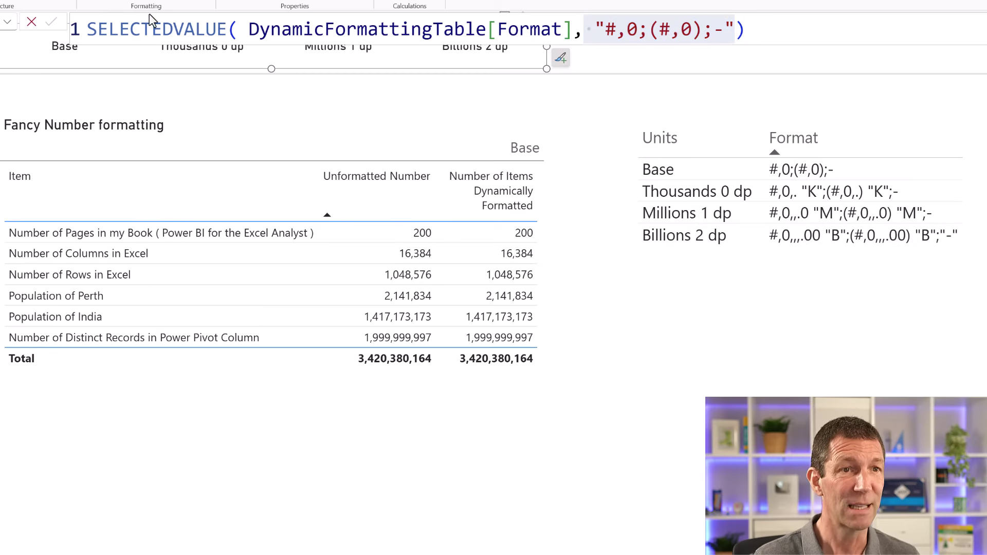
left_click(170, 119)
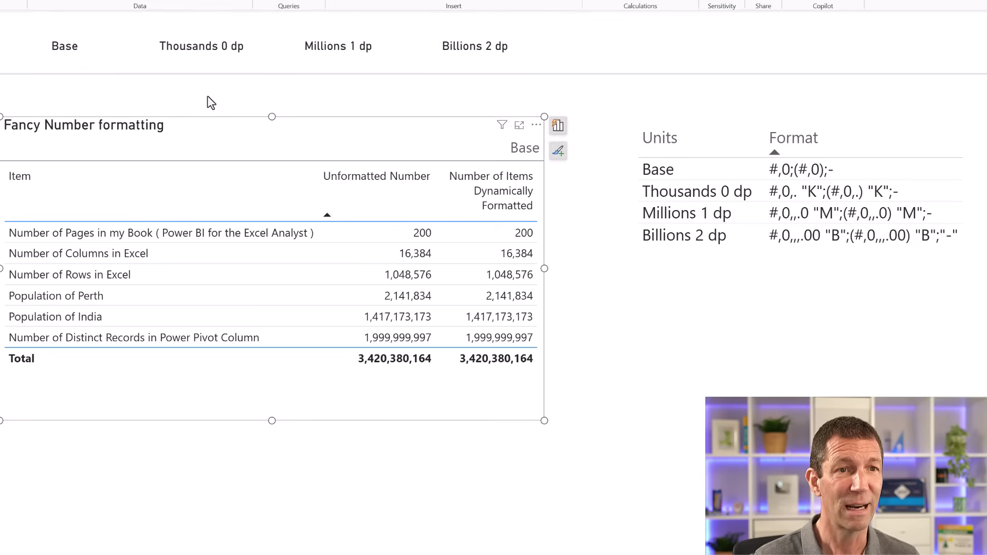
left_click(208, 98)
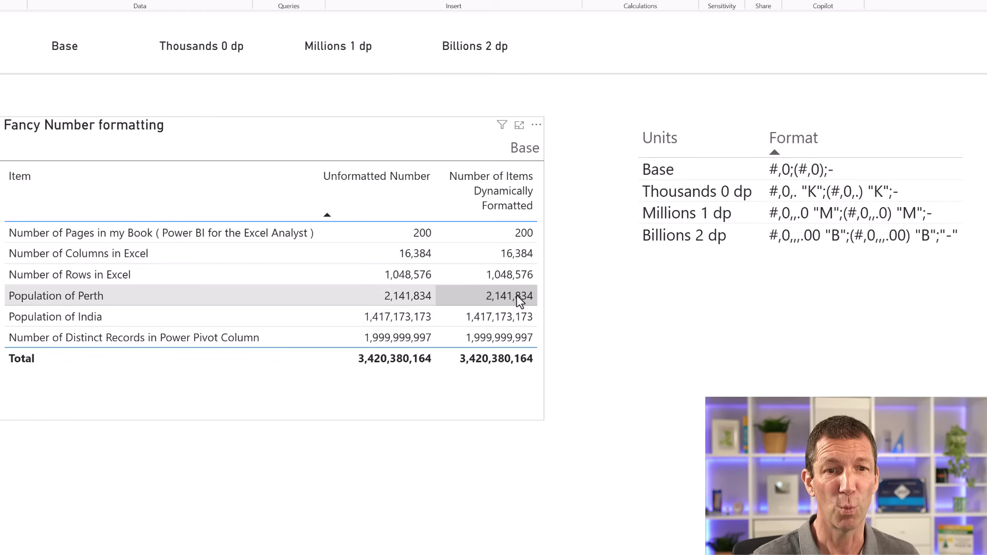
left_click(705, 217)
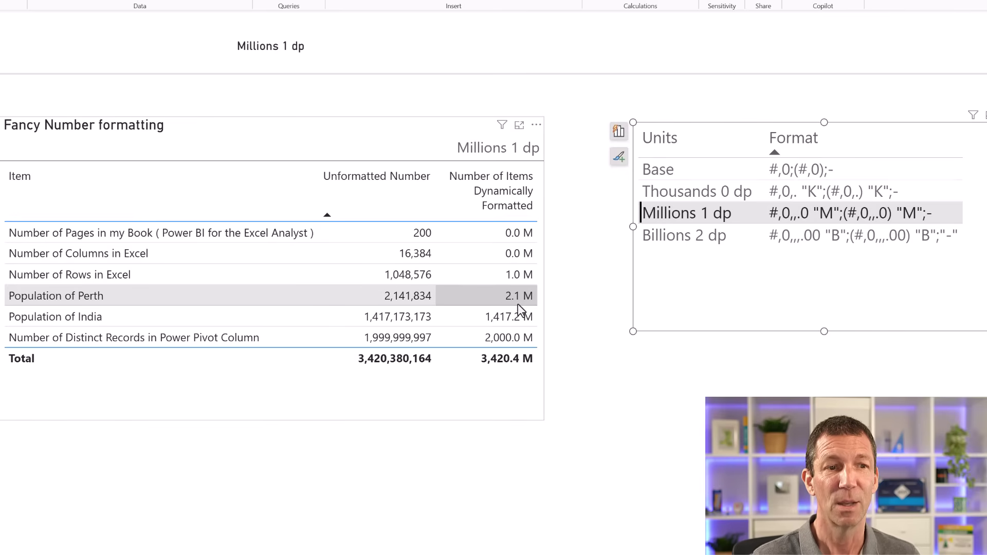
left_click(726, 208)
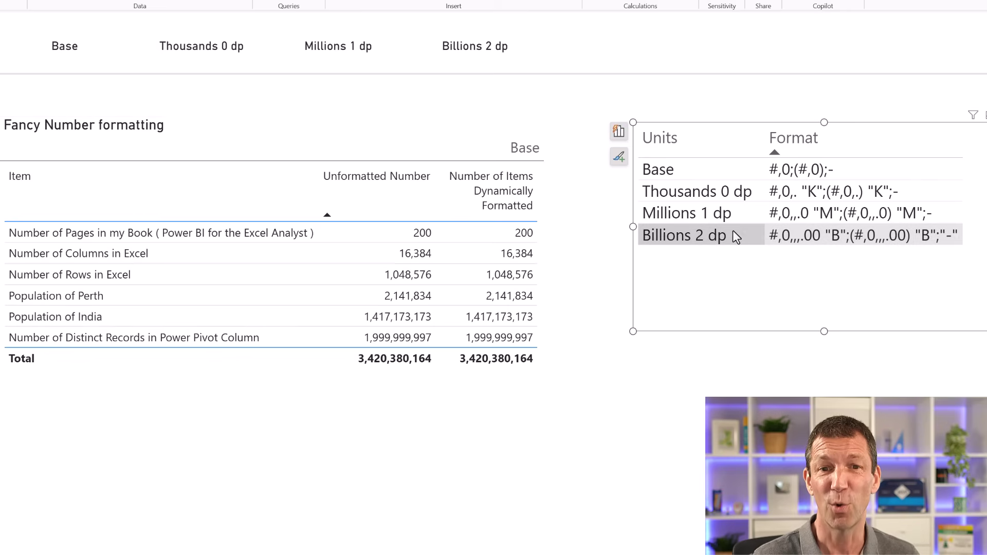
left_click(482, 51)
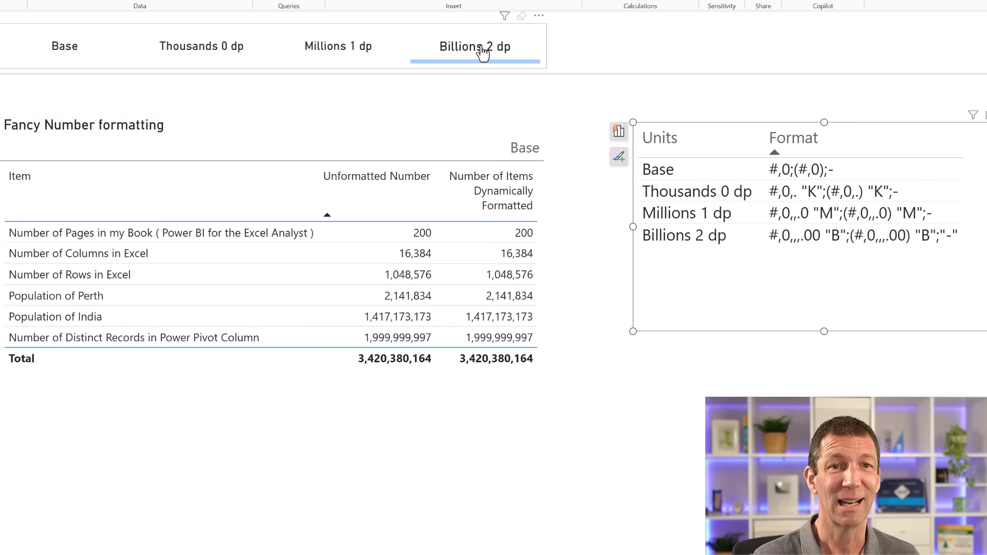
left_click(482, 51)
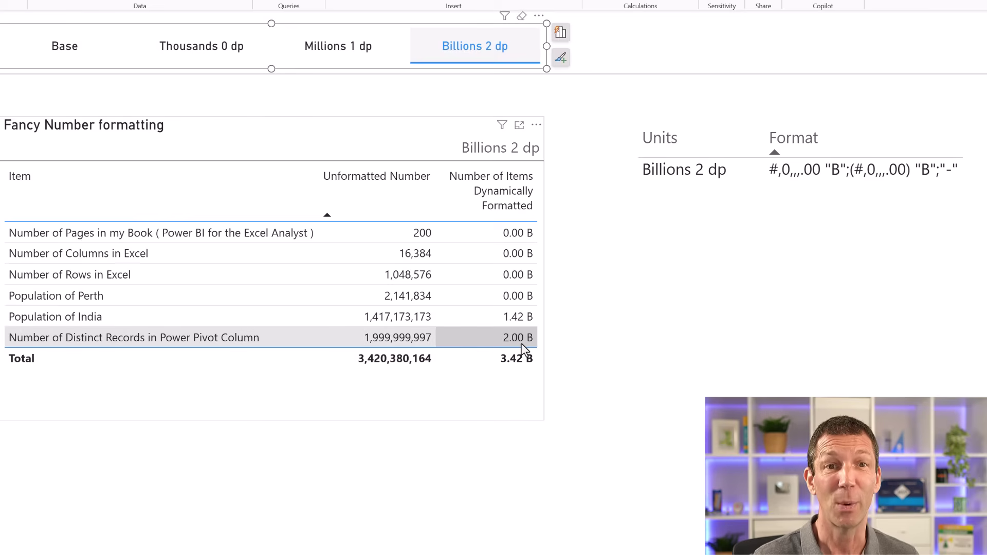
left_click(505, 59)
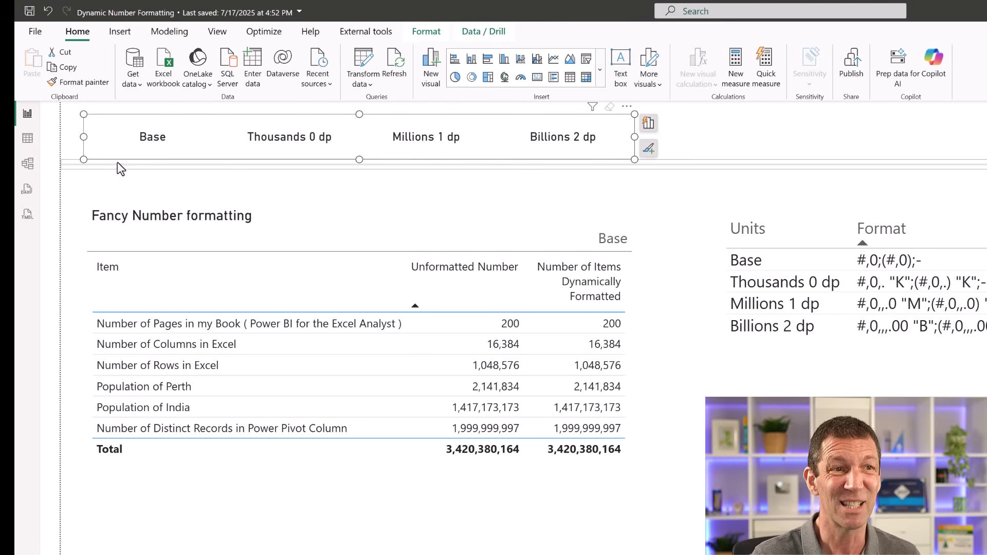
left_click(25, 170)
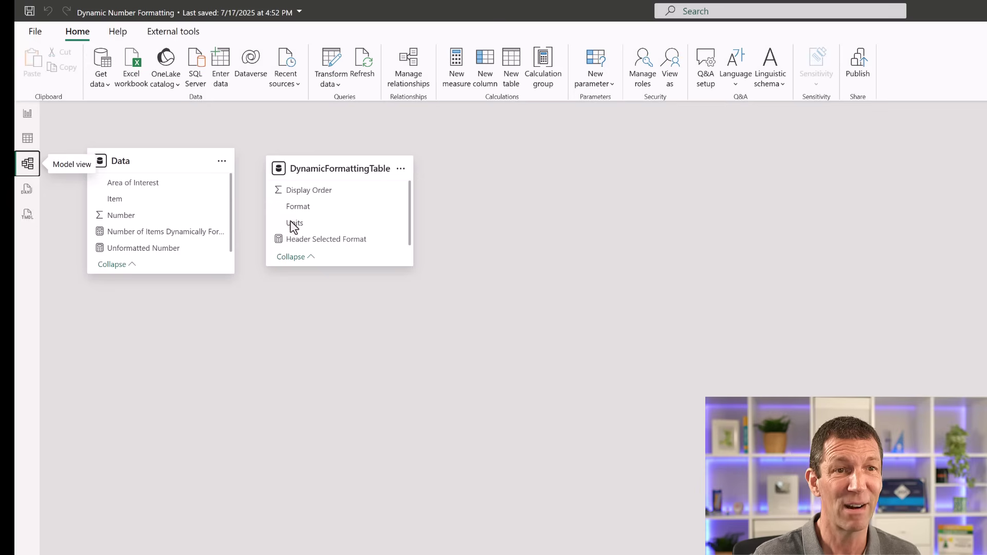
left_click(25, 115)
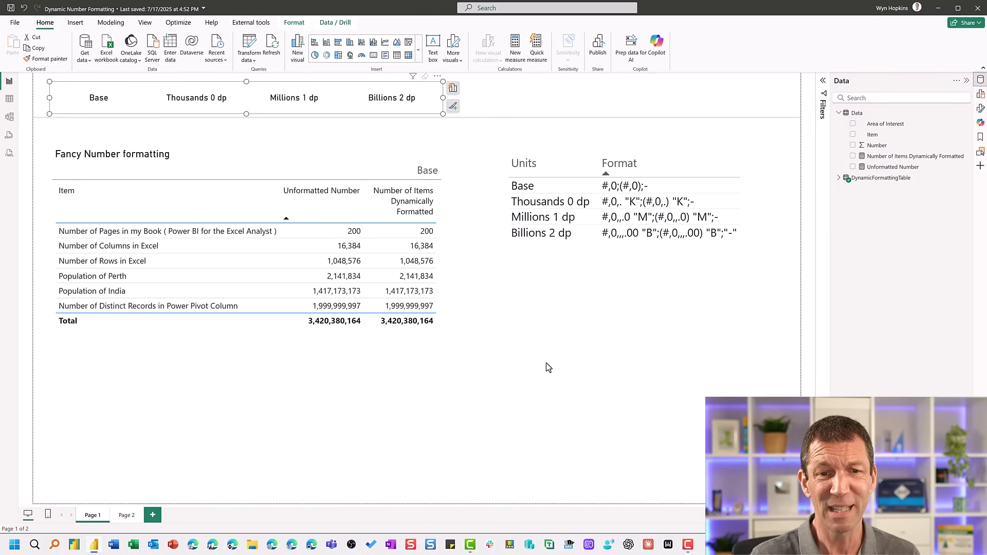
On Page 2, add Number of Items Dynamically Formatted as a Table visual
left_click(125, 515)
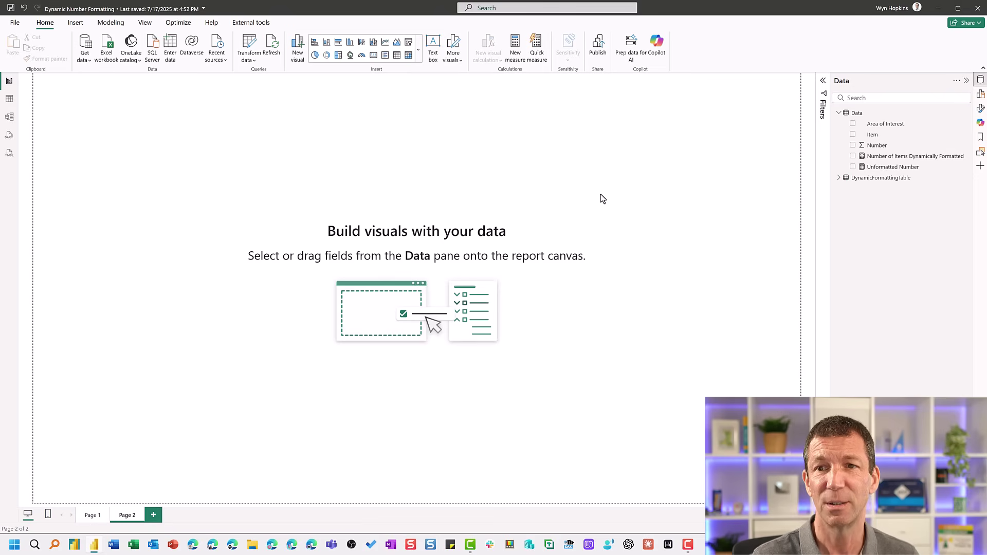
left_click_drag(904, 163, 302, 186)
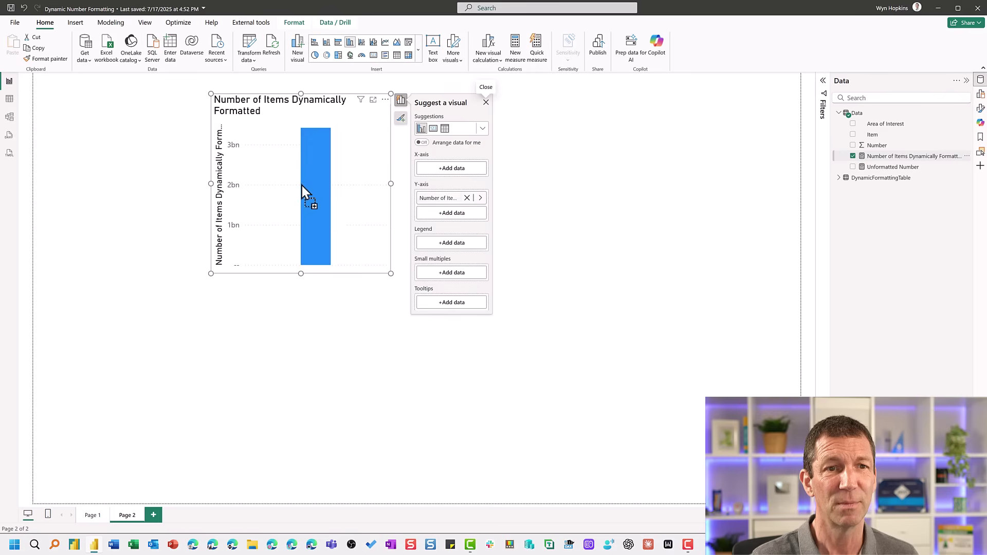
left_click(980, 93)
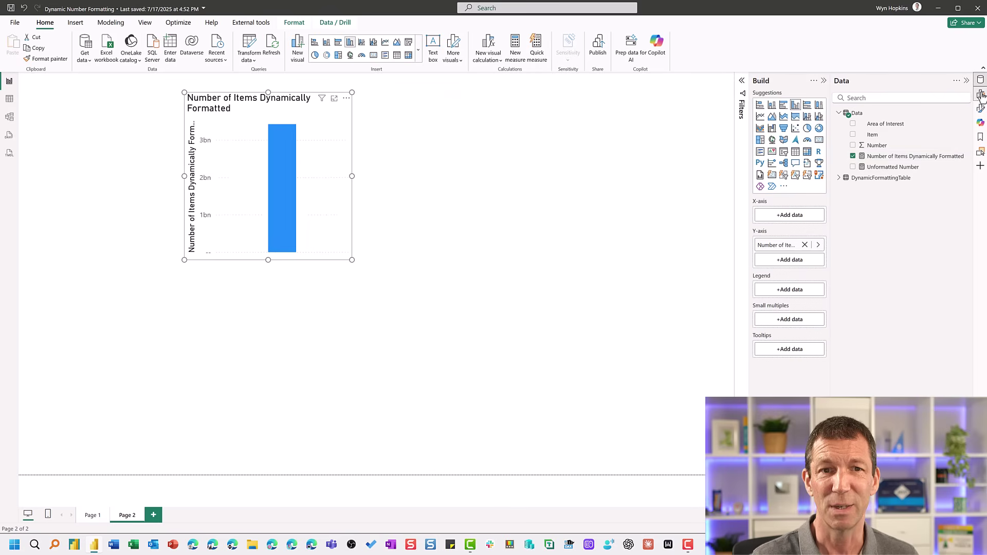
left_click(795, 155)
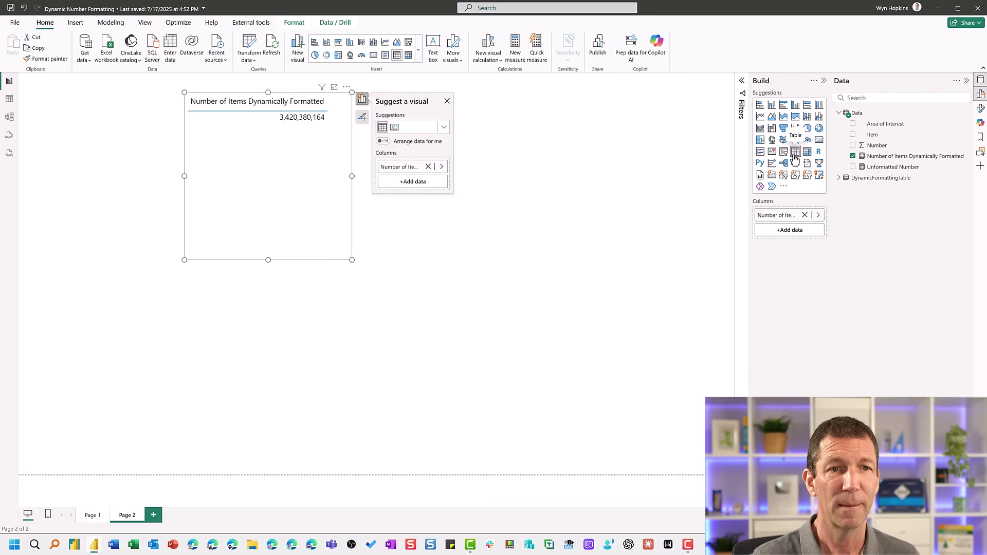
Add Area of Interest to the table's columns and enlarge it to show full values
left_click(839, 178)
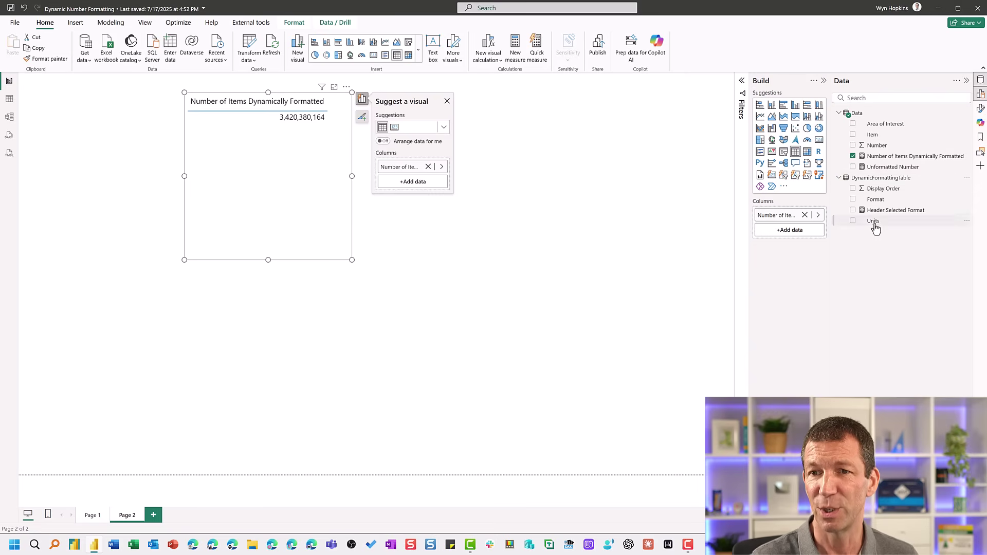
left_click_drag(885, 124, 801, 216)
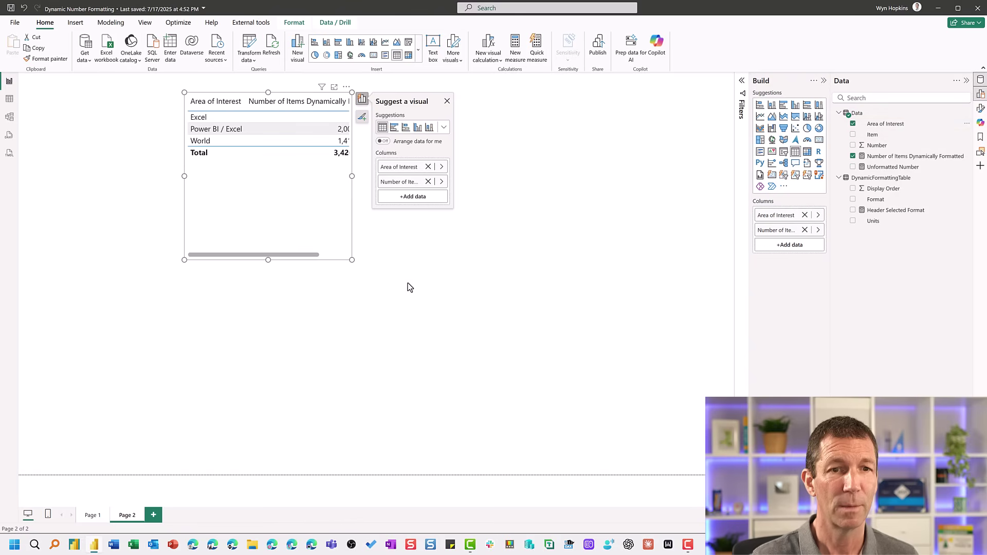
left_click_drag(352, 260, 424, 276)
left_click(617, 120)
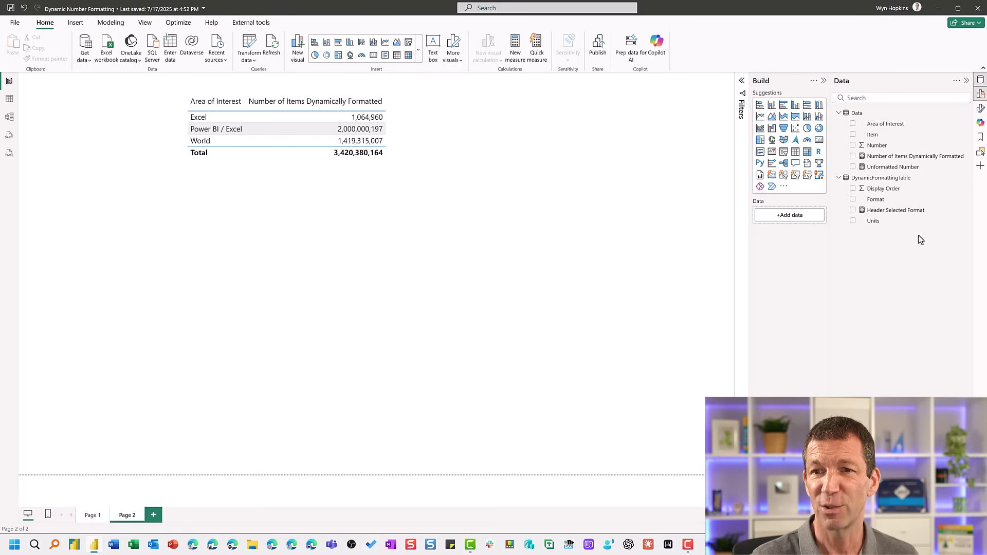
Add the Units field beside the table as a slicer visual
left_click_drag(910, 224, 607, 124)
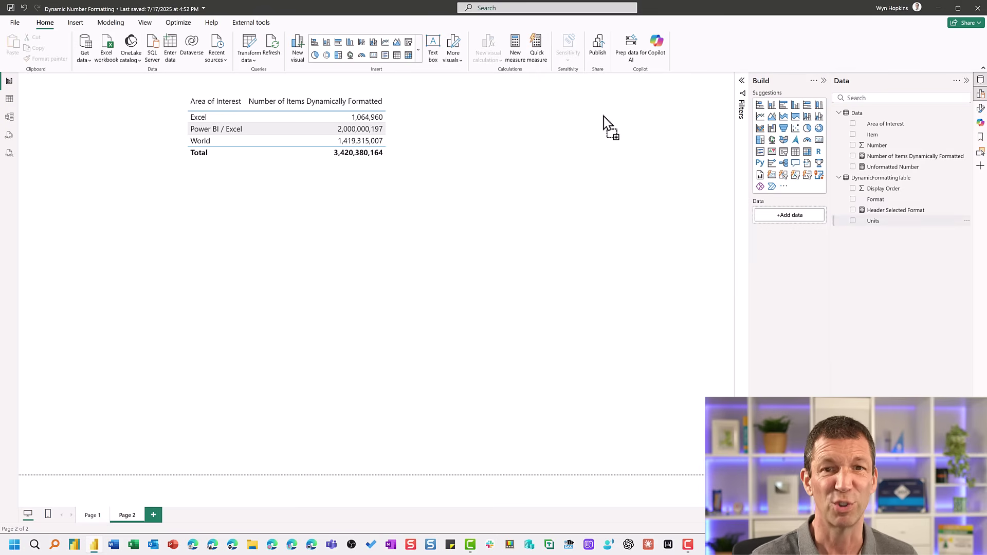
left_click(784, 152)
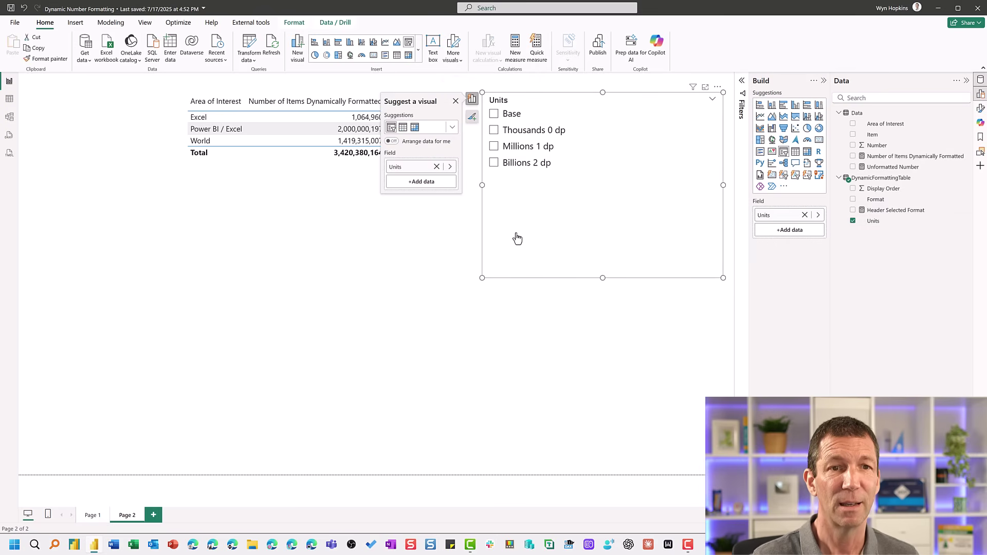
left_click(417, 269)
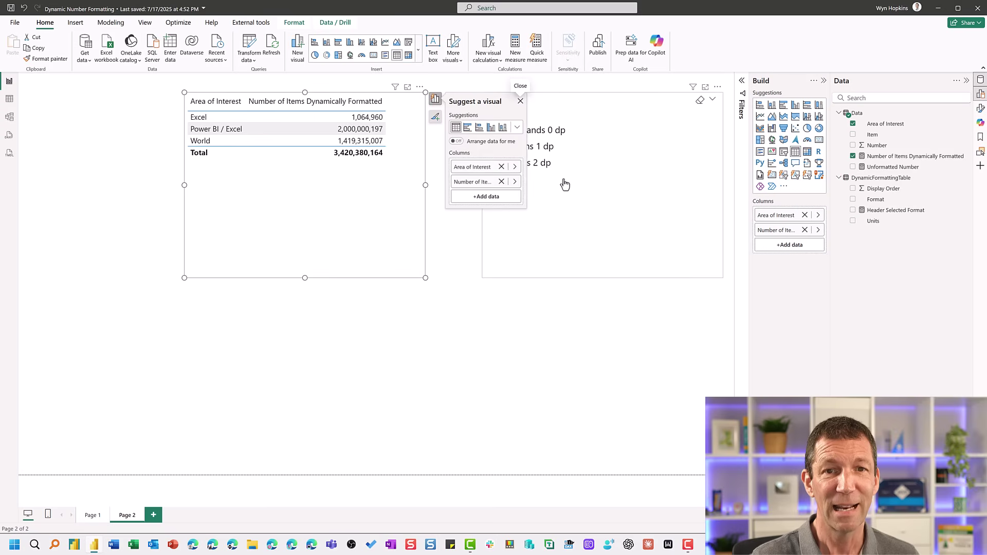
left_click(538, 173)
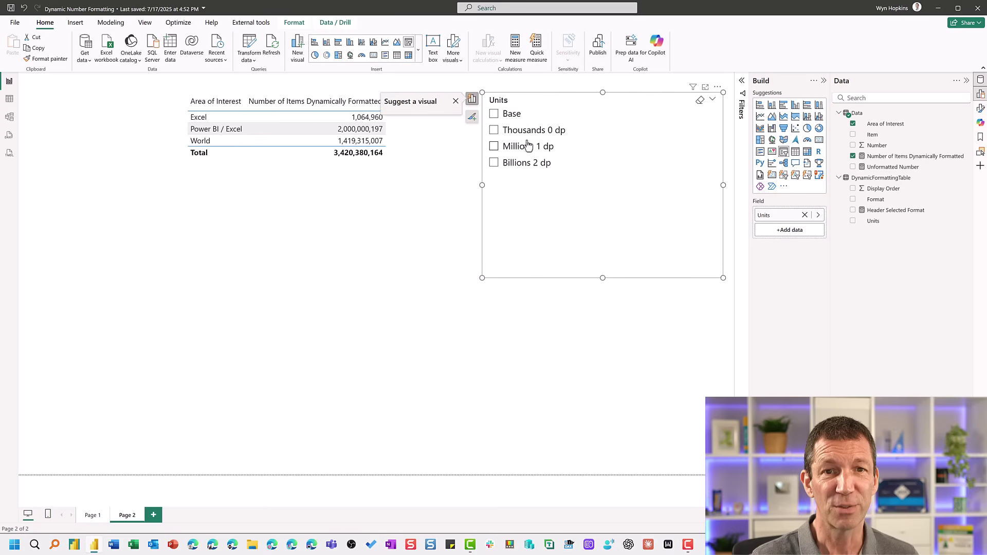
left_click(456, 102)
Pick Thousands, Millions, then Billions 2 dp in the slicer, so the table totals 3.42 B
left_click(493, 132)
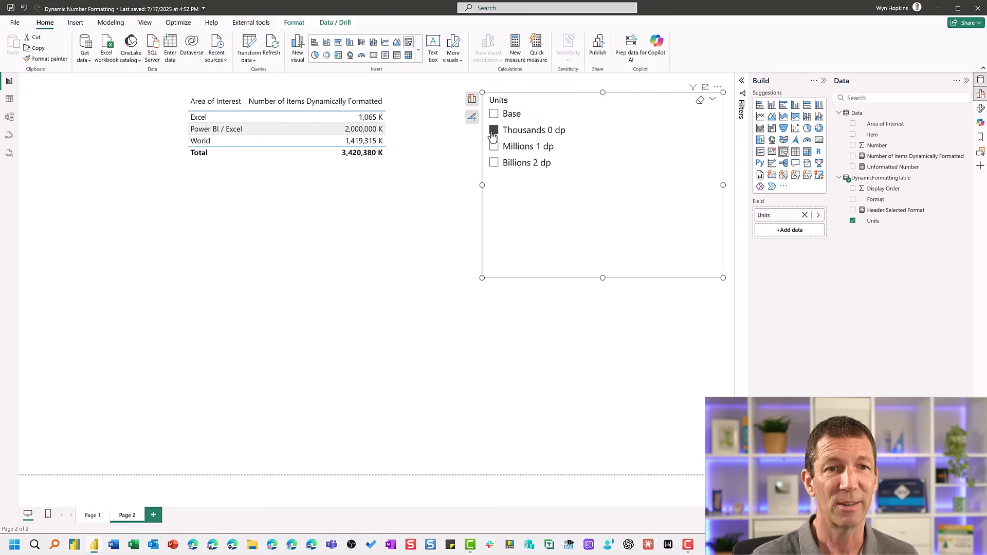
left_click(493, 148)
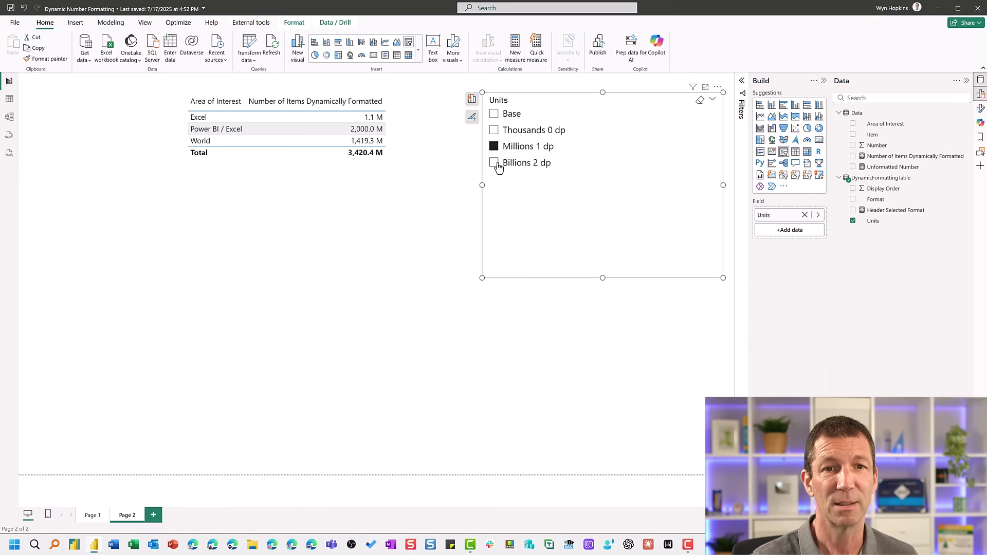
left_click(496, 166)
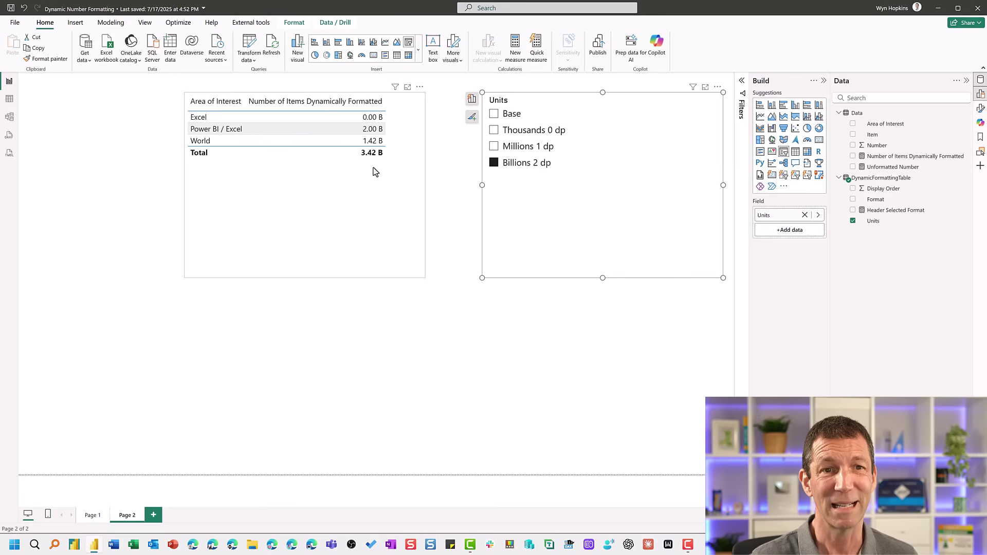
left_click(881, 157)
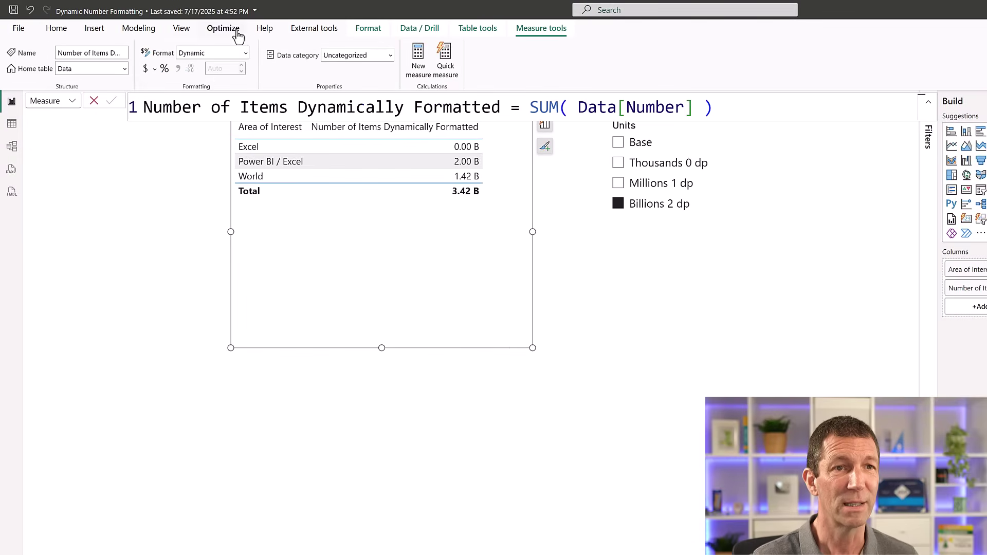
Change the measure's format from Dynamic to General, confirming removal of the dynamic format string
left_click(246, 53)
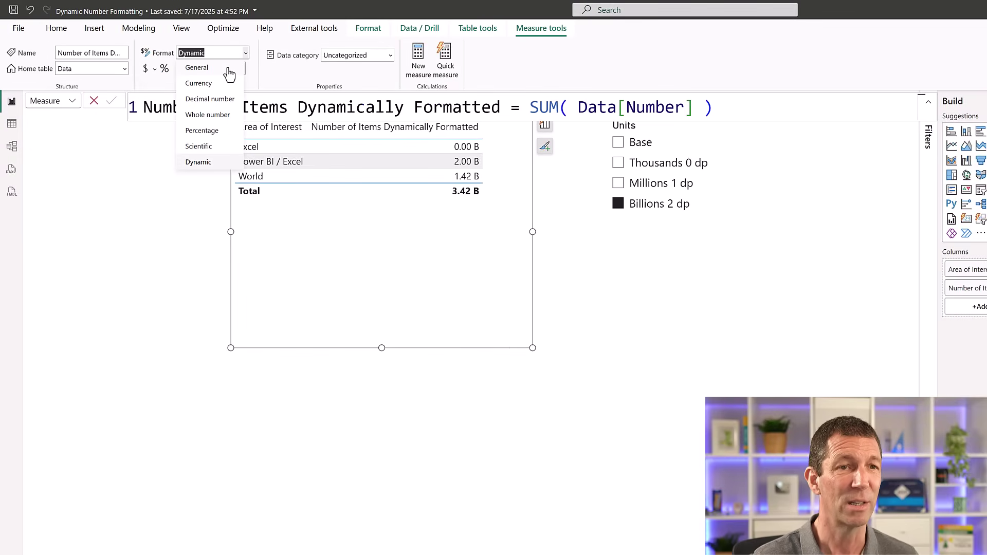
left_click(228, 69)
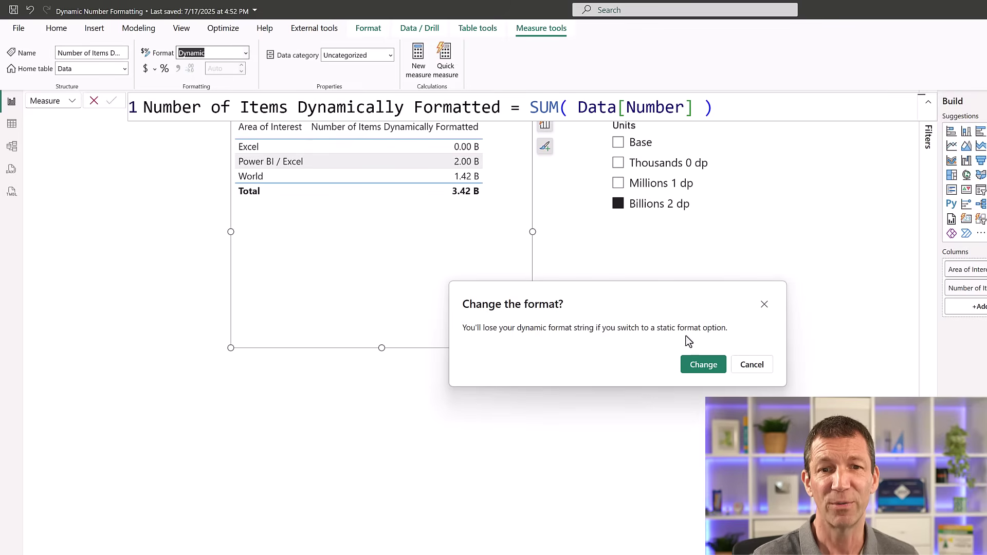
left_click(704, 367)
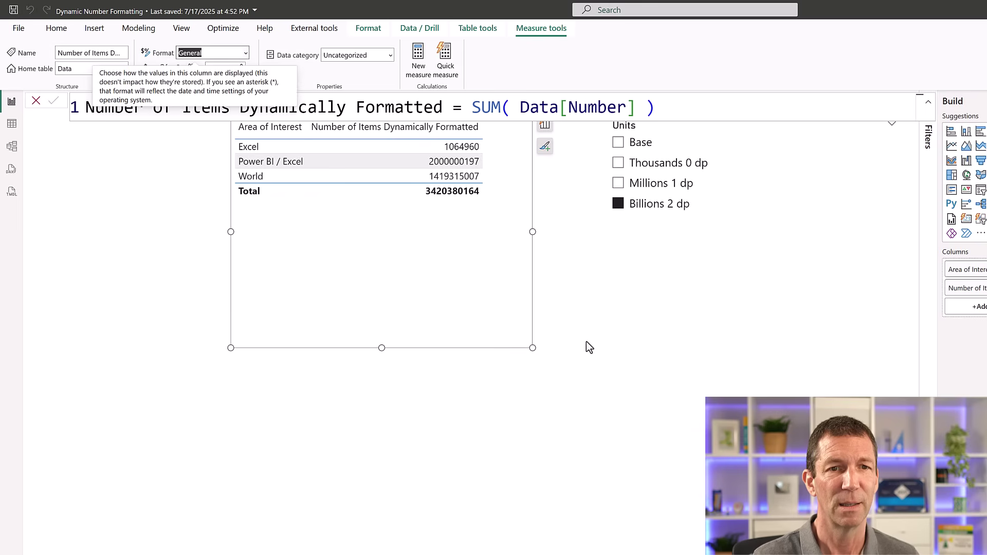
left_click(634, 185)
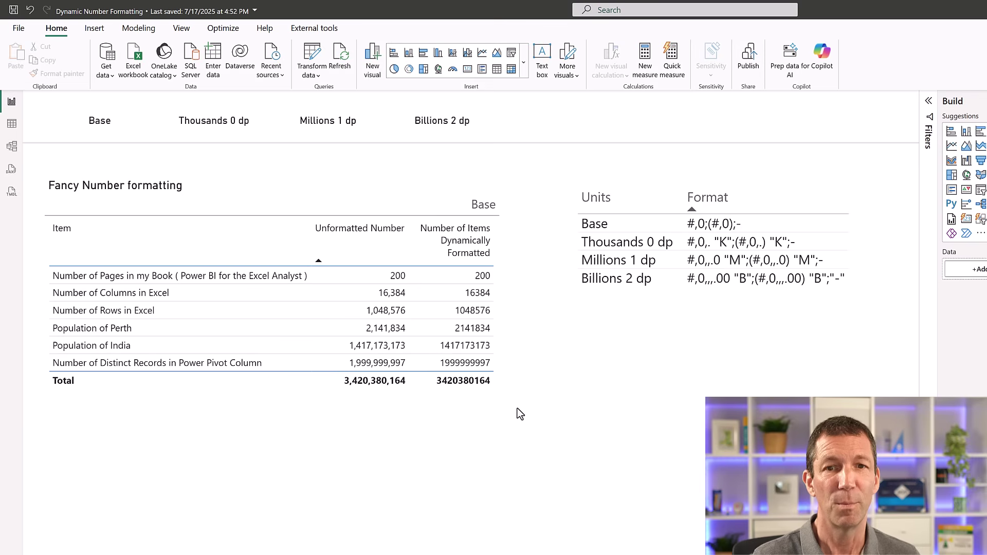
left_click(602, 229)
left_click(606, 266)
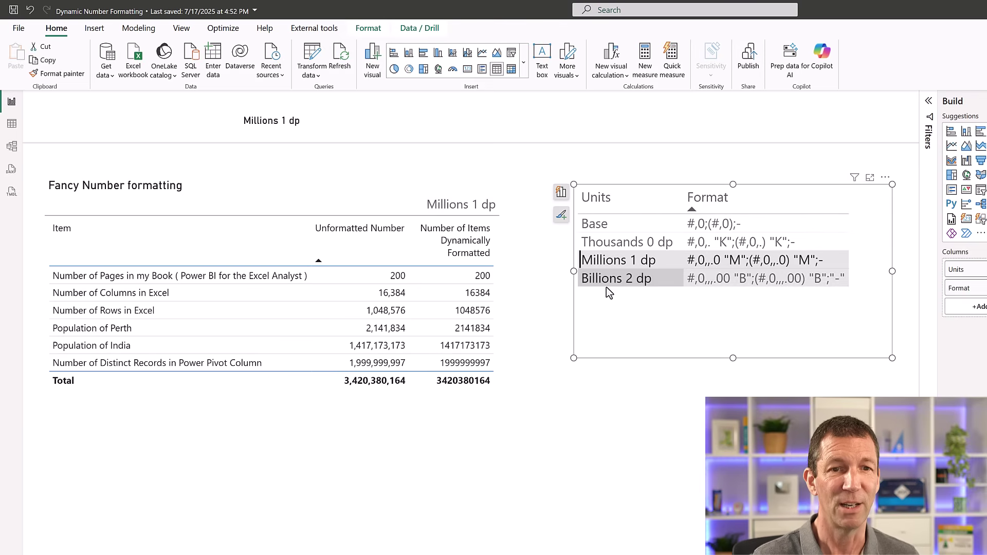
left_click(611, 252)
left_click(616, 245)
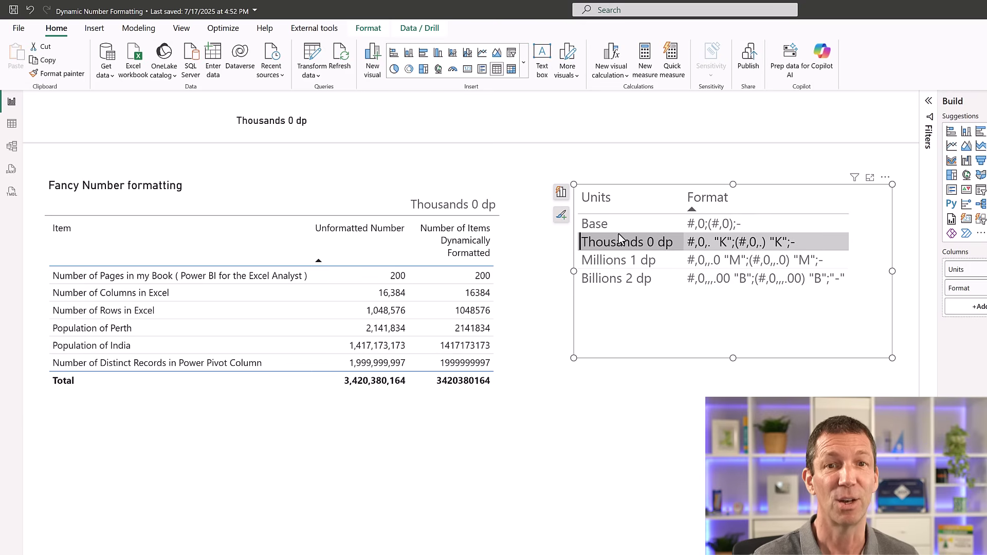